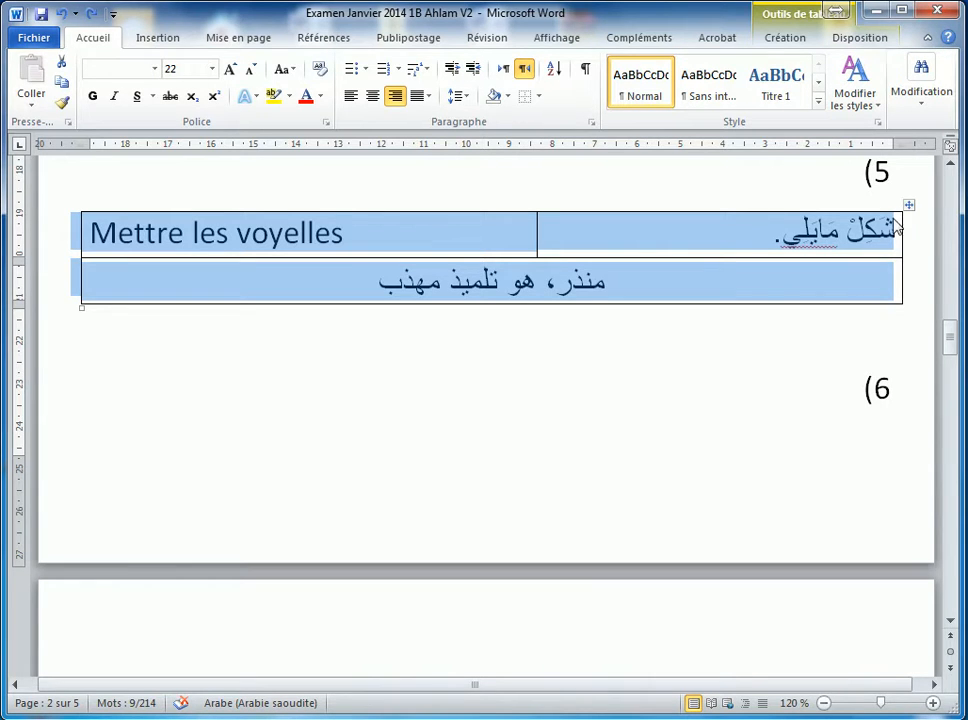
# Insert an empty row above the "Mettre les voyelles" row of the exercise 5 table.
pyautogui.click(153, 232)
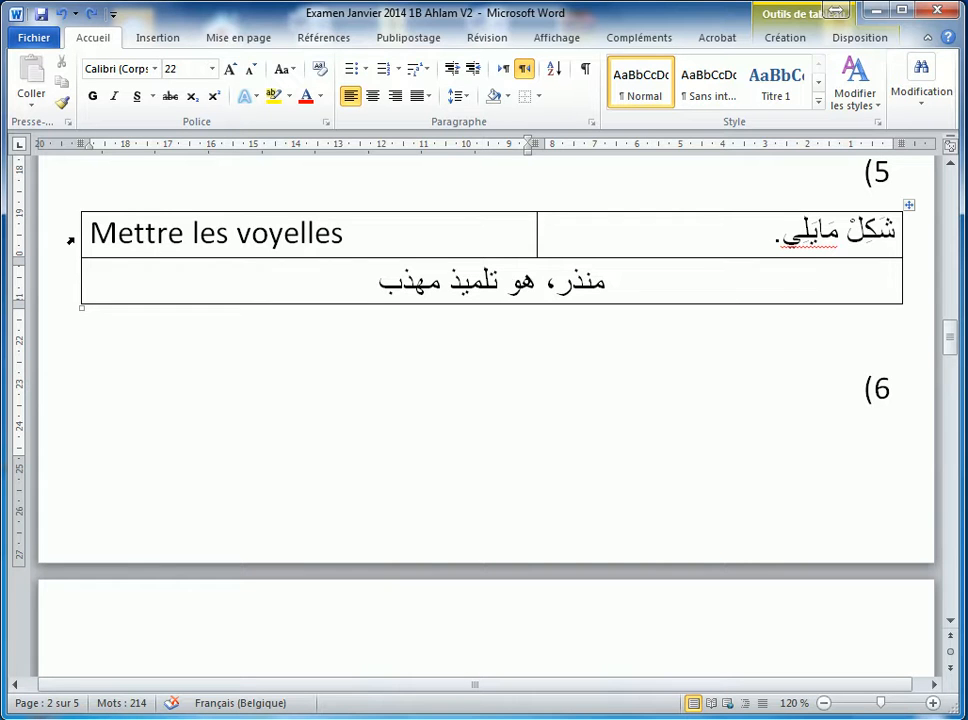
pyautogui.click(70, 240)
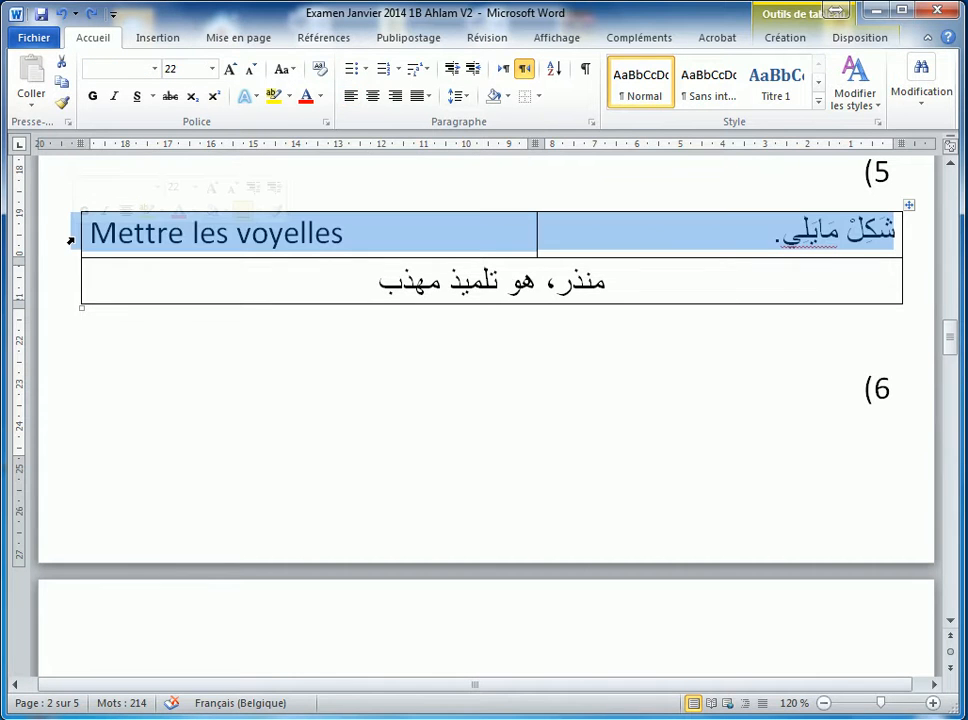
pyautogui.rightClick(393, 238)
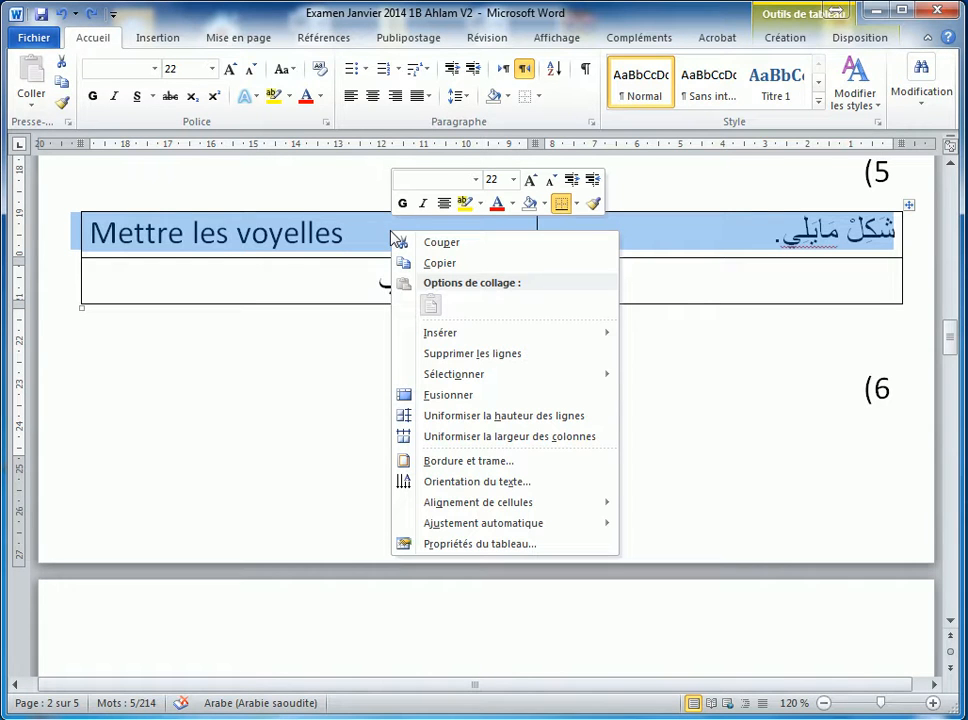
pyautogui.moveTo(452, 341)
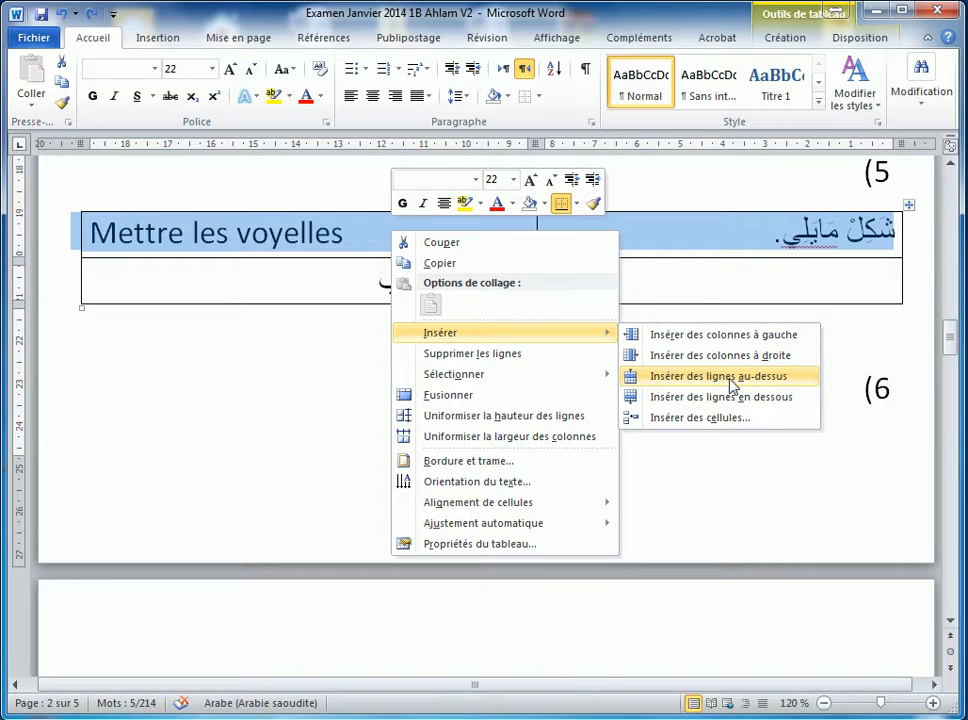
pyautogui.click(760, 380)
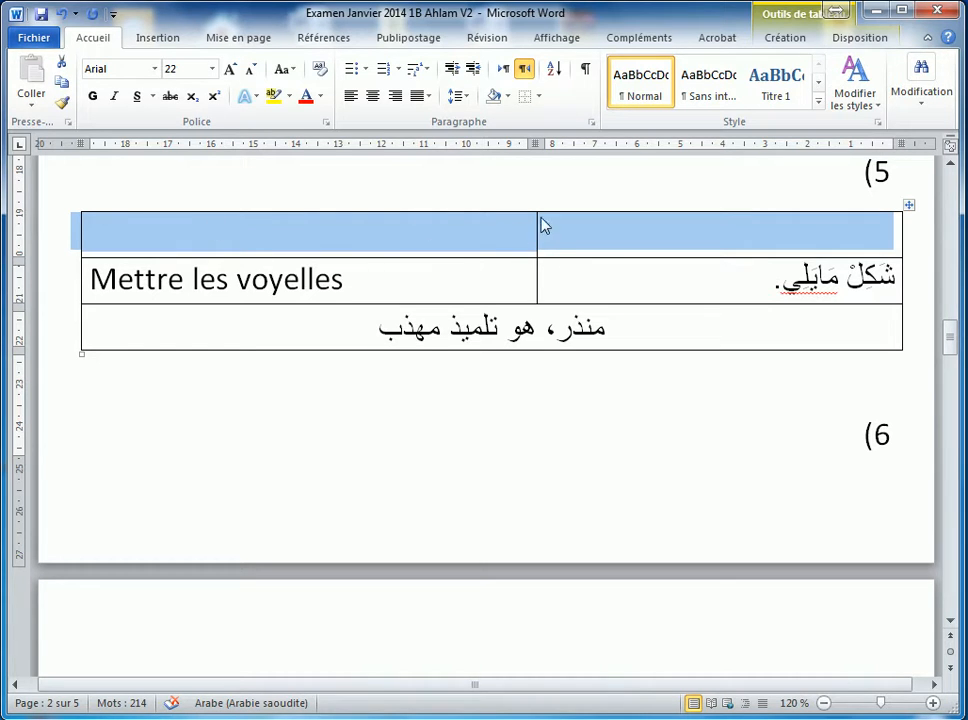
pyautogui.moveTo(537, 232); pyautogui.dragTo(380, 234)
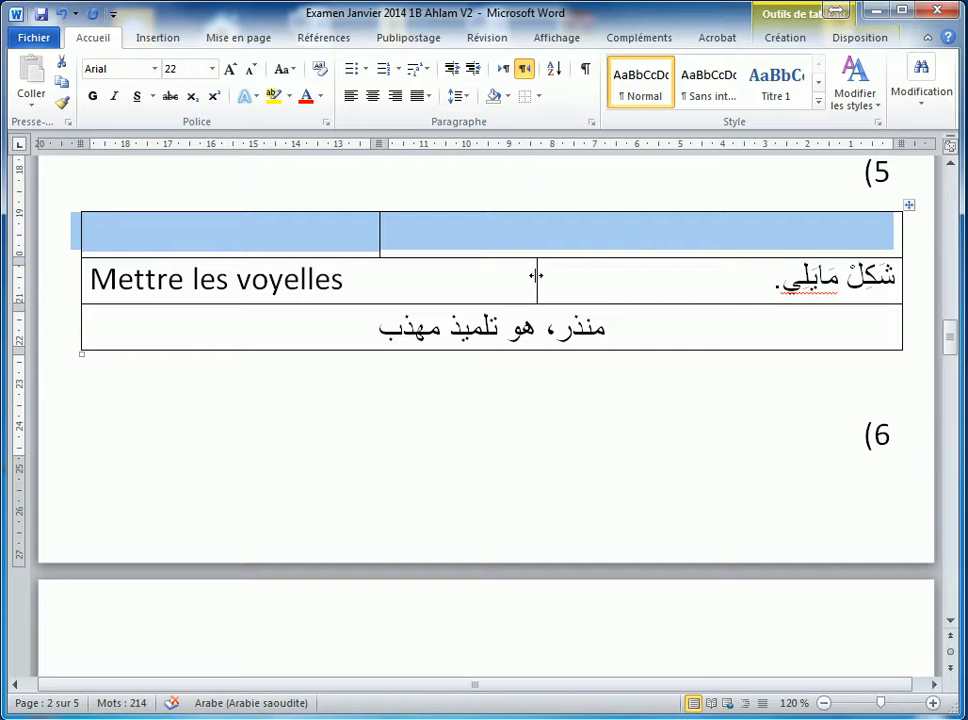
pyautogui.click(61, 14)
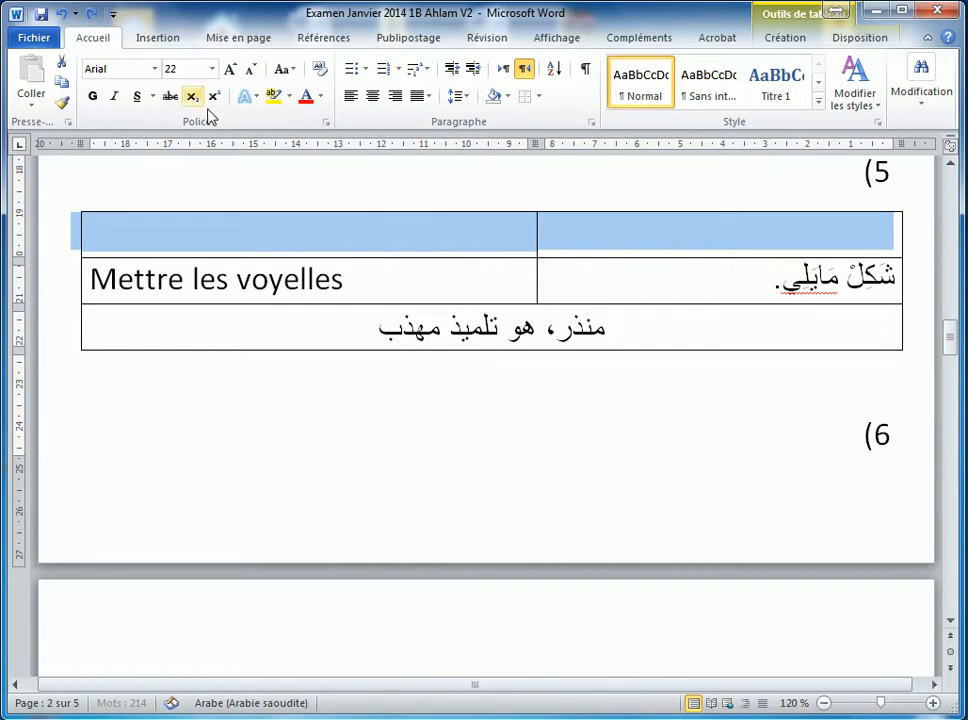
pyautogui.click(484, 272)
pyautogui.click(508, 231)
pyautogui.click(545, 234)
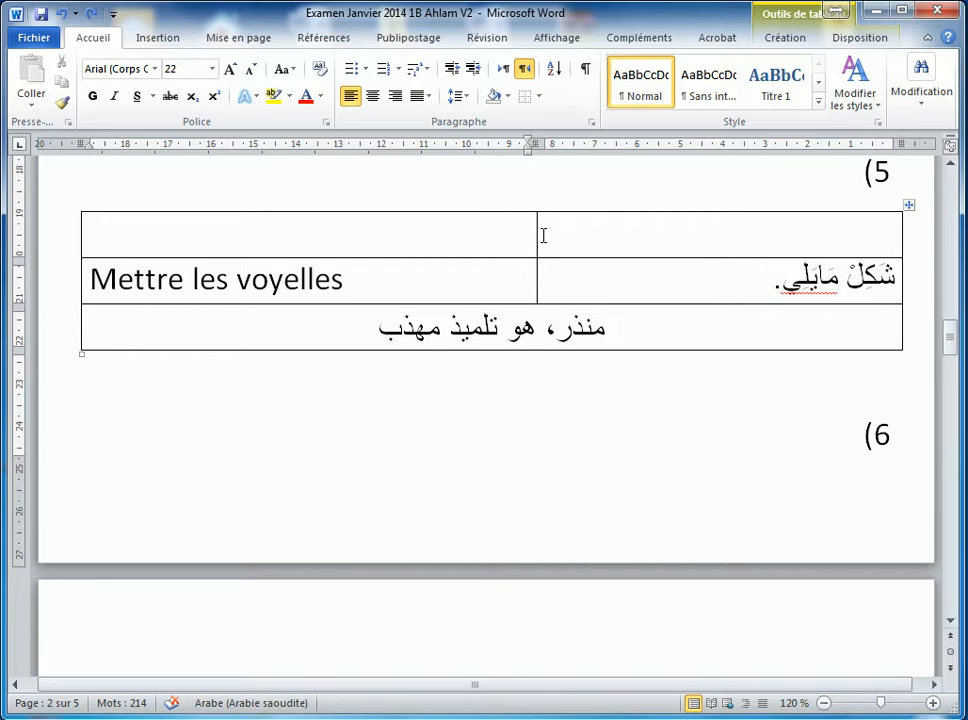
pyautogui.moveTo(536, 233); pyautogui.dragTo(449, 232)
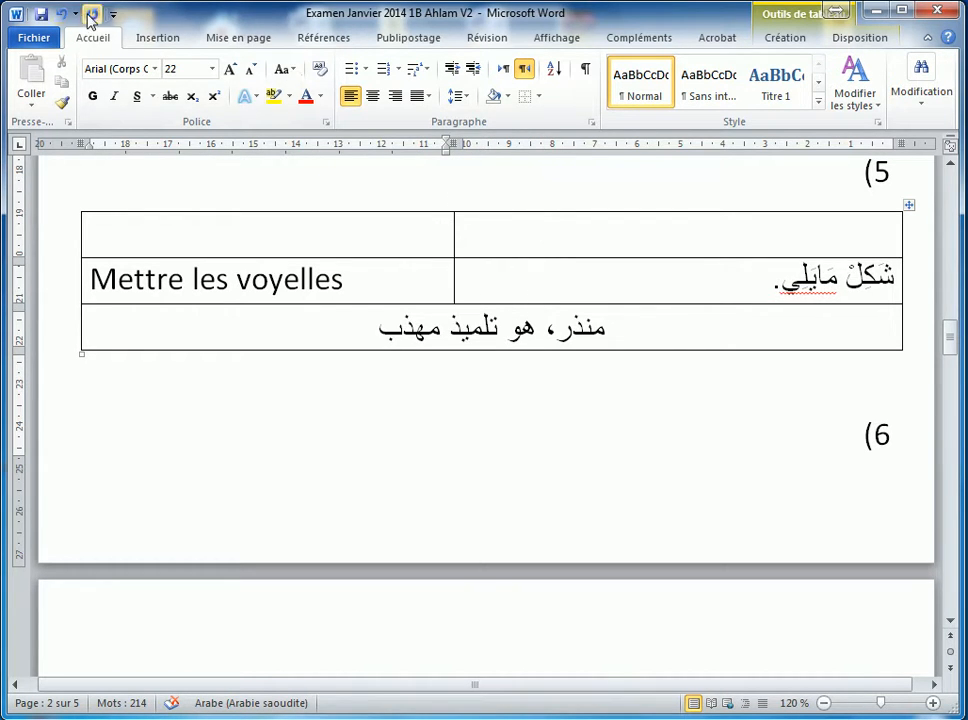
pyautogui.click(61, 14)
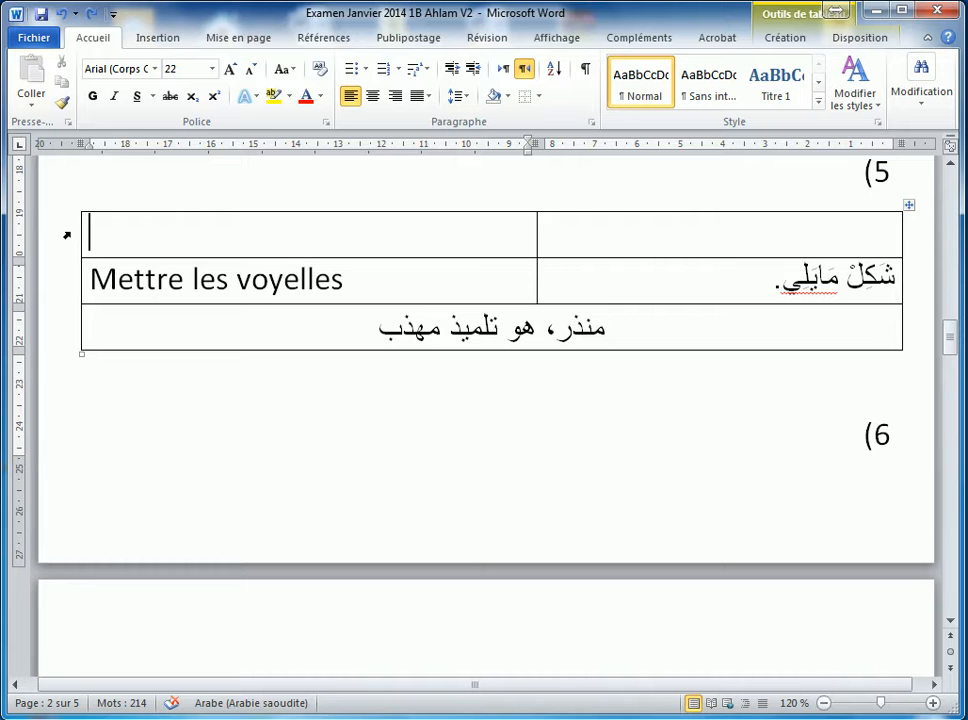
# Move the cell divider of the new top row alone to about the 12 cm ruler mark, leaving the row below unaffected.
pyautogui.click(67, 235)
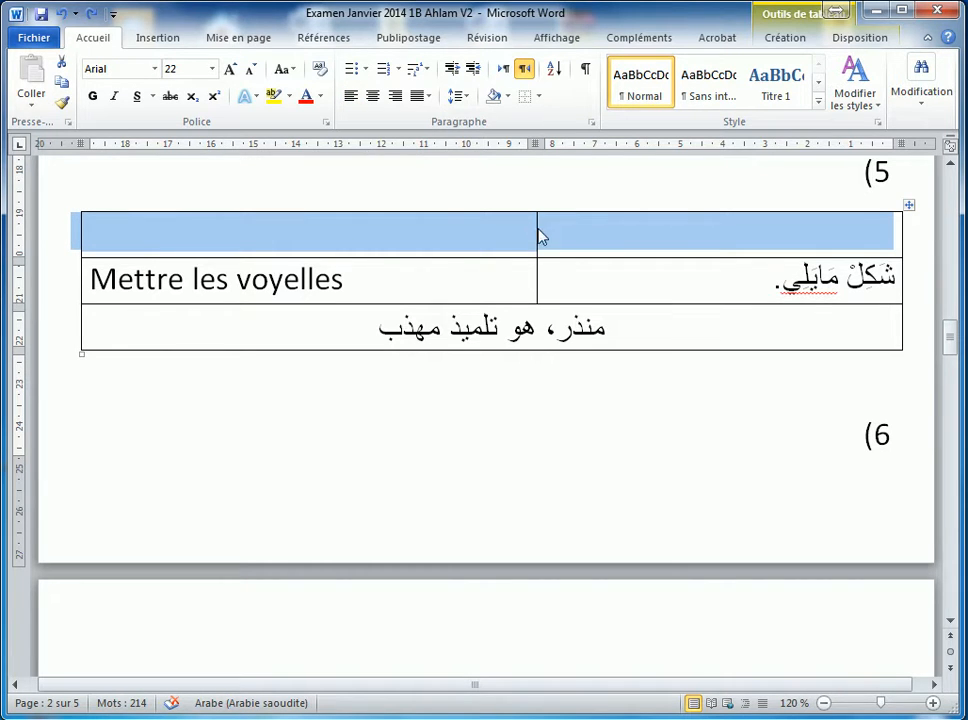
pyautogui.moveTo(536, 228); pyautogui.dragTo(379, 229)
# Enter "Expr Ecrite : …………/8" in the new row's left cell and widen the cell so the text fits on one line.
pyautogui.click(159, 238)
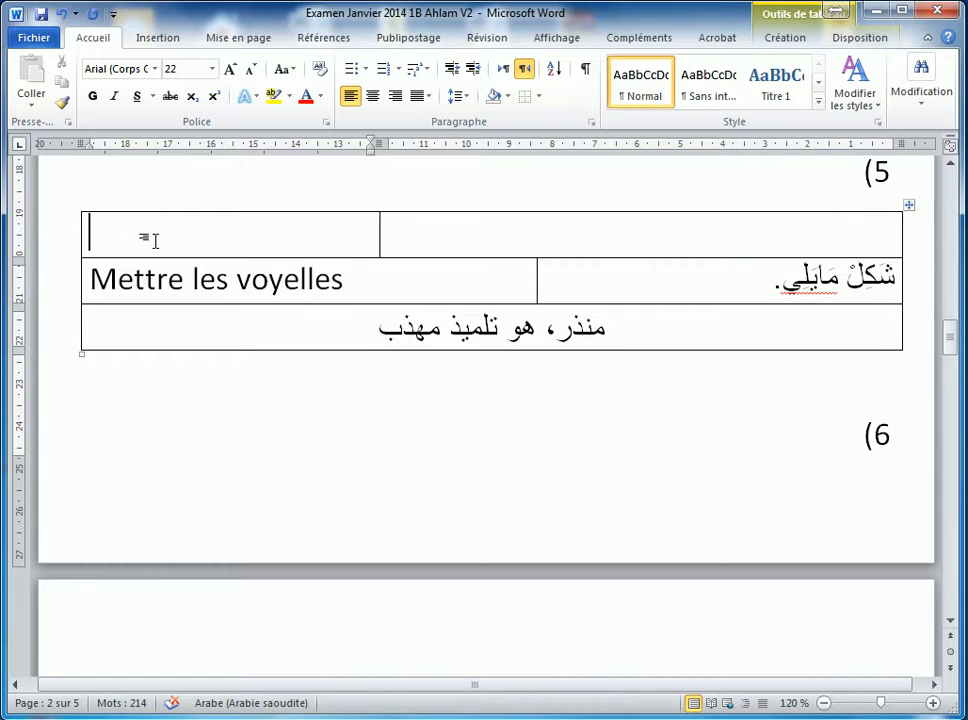
pyautogui.write('Ex')
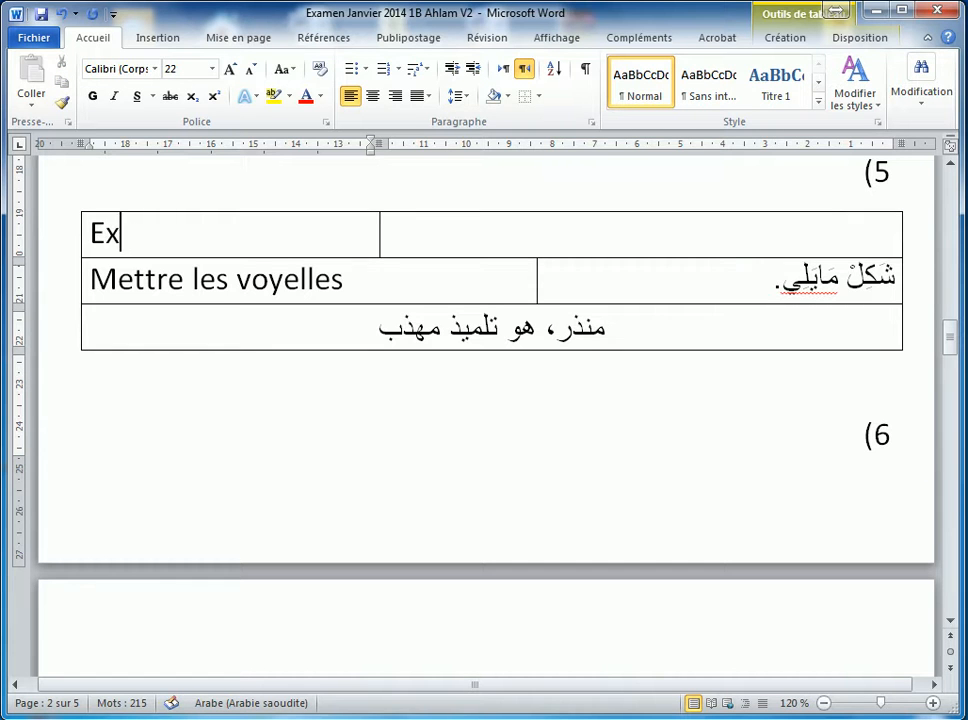
pyautogui.write('pr ')
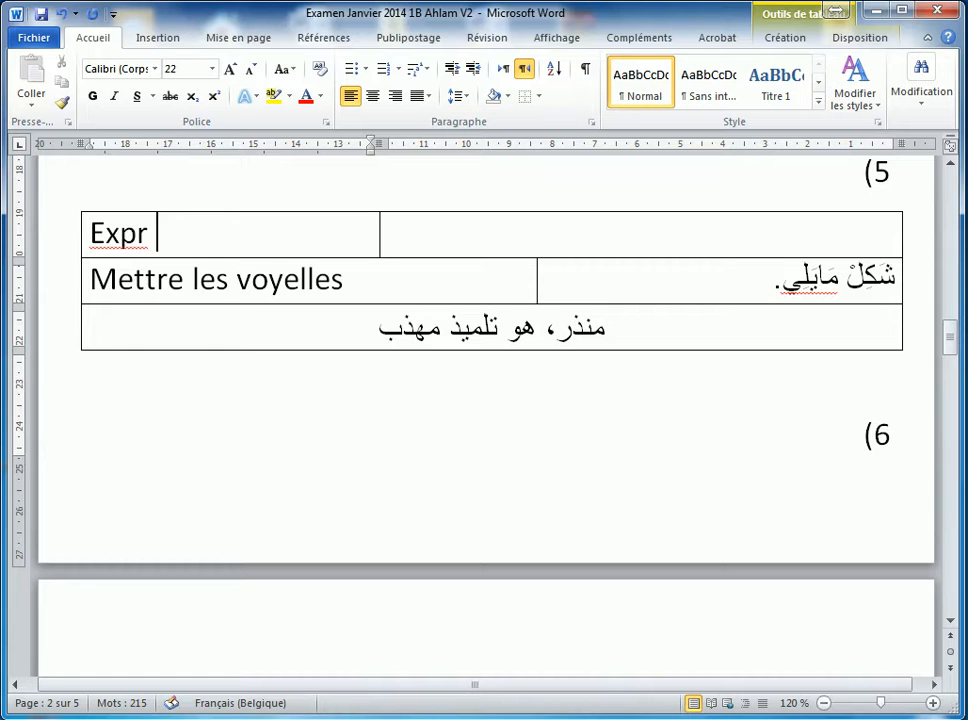
pyautogui.write('Ecrite : ')
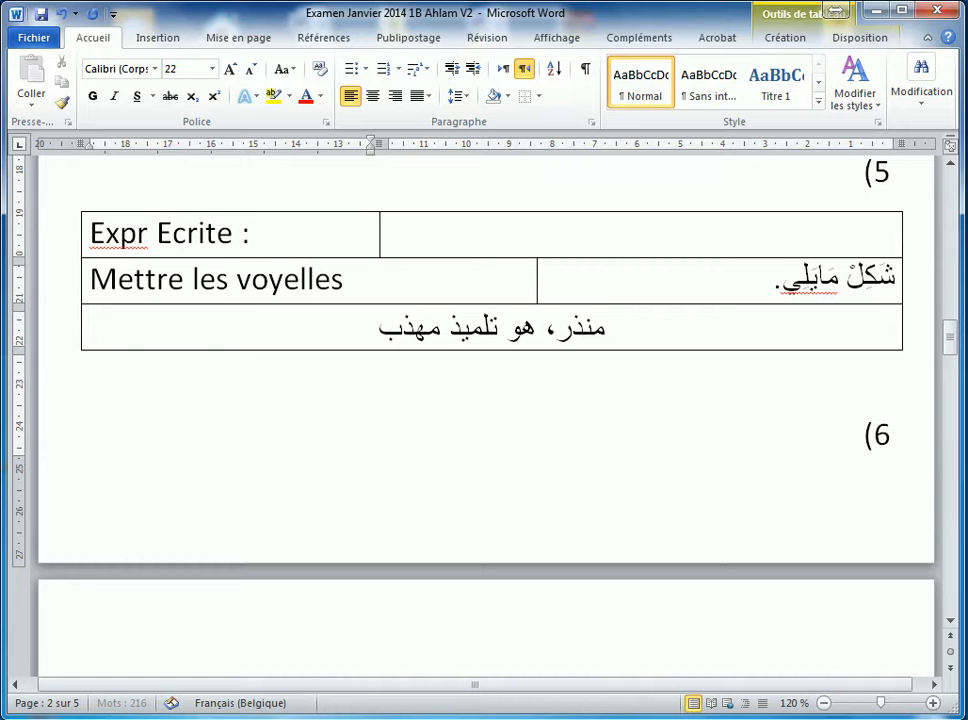
pyautogui.write('............/')
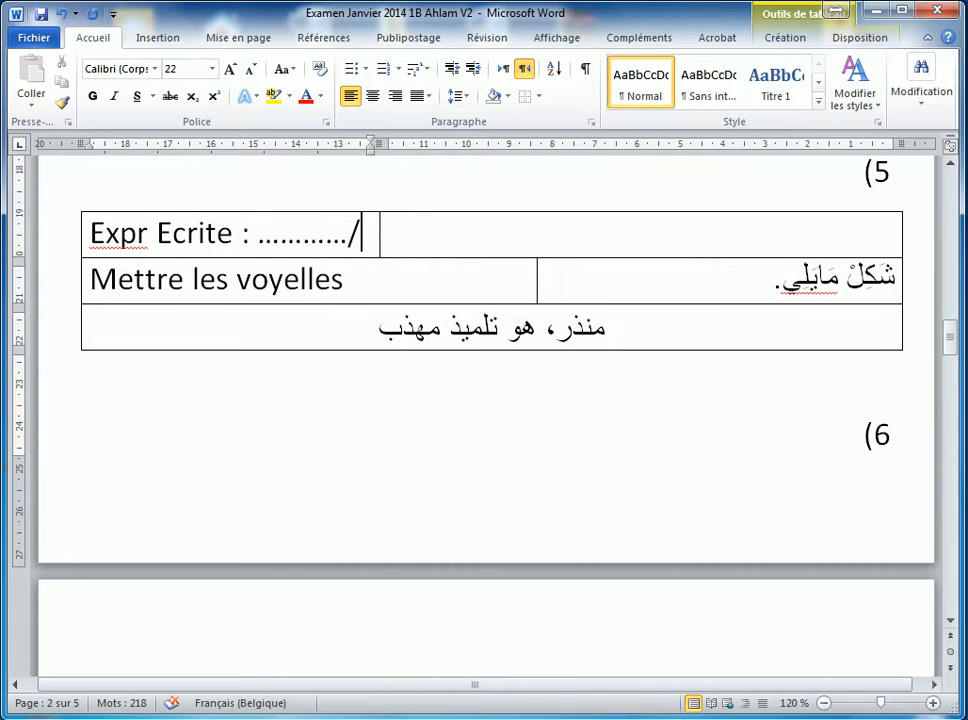
pyautogui.write('8')
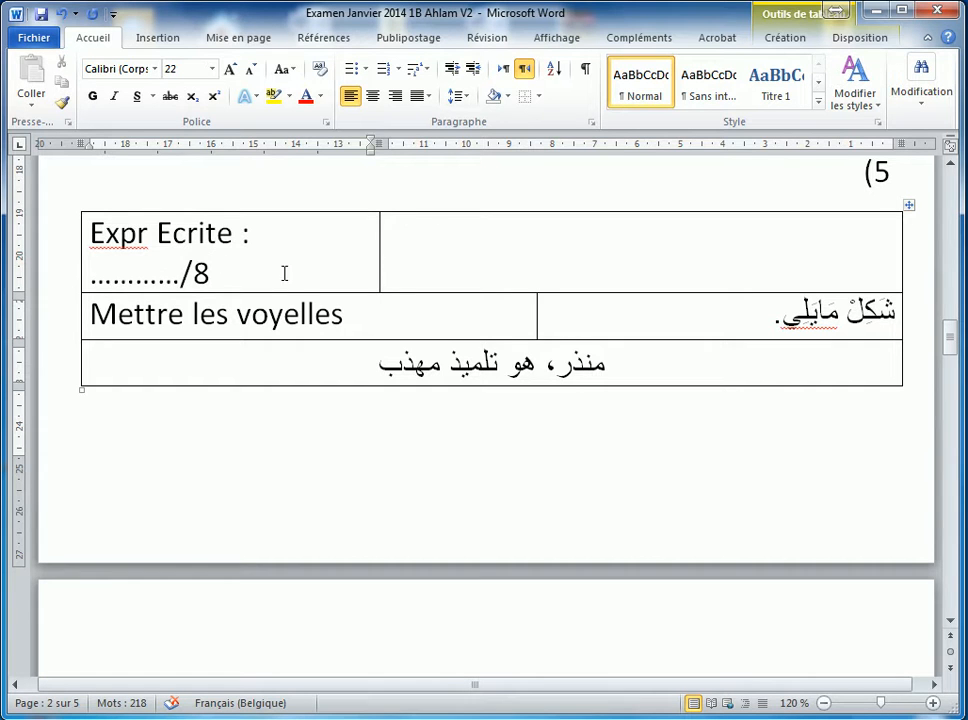
pyautogui.moveTo(378, 263); pyautogui.dragTo(412, 265)
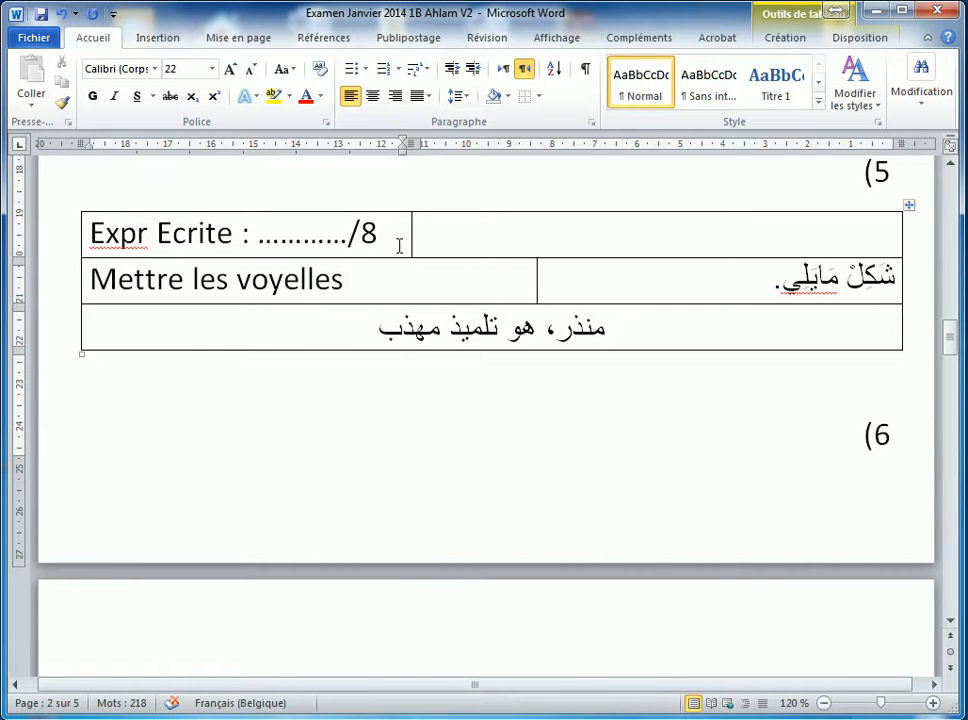
pyautogui.moveTo(409, 240); pyautogui.dragTo(433, 247)
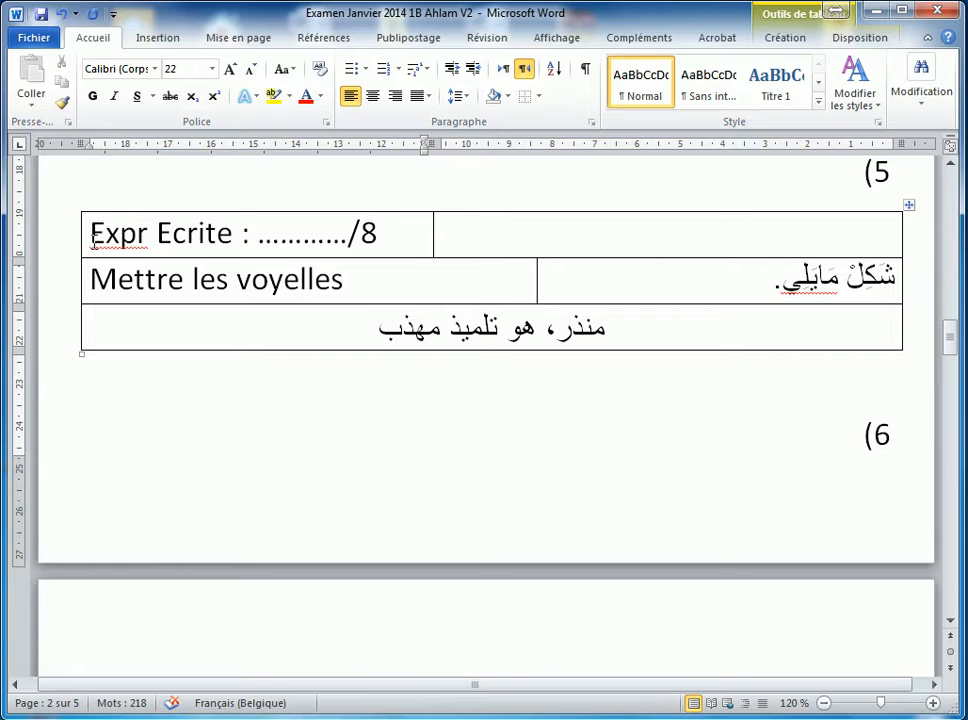
# Set the font size of the whole "Expr Ecrite" row to 12.
pyautogui.tripleClick(125, 238)
pyautogui.click(233, 237)
pyautogui.click(61, 236)
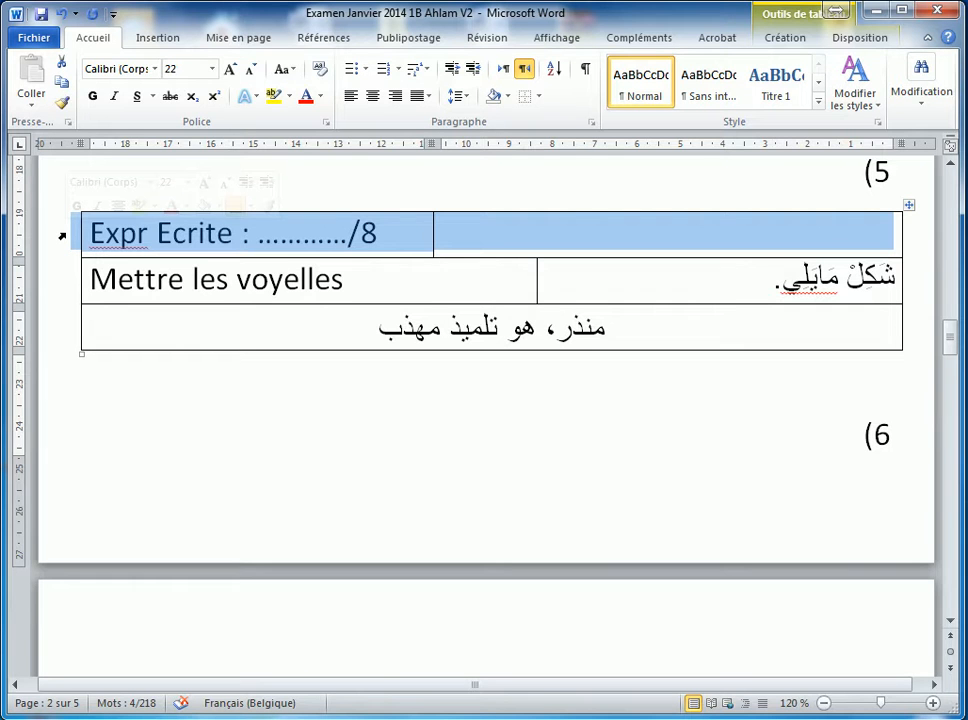
pyautogui.click(212, 69)
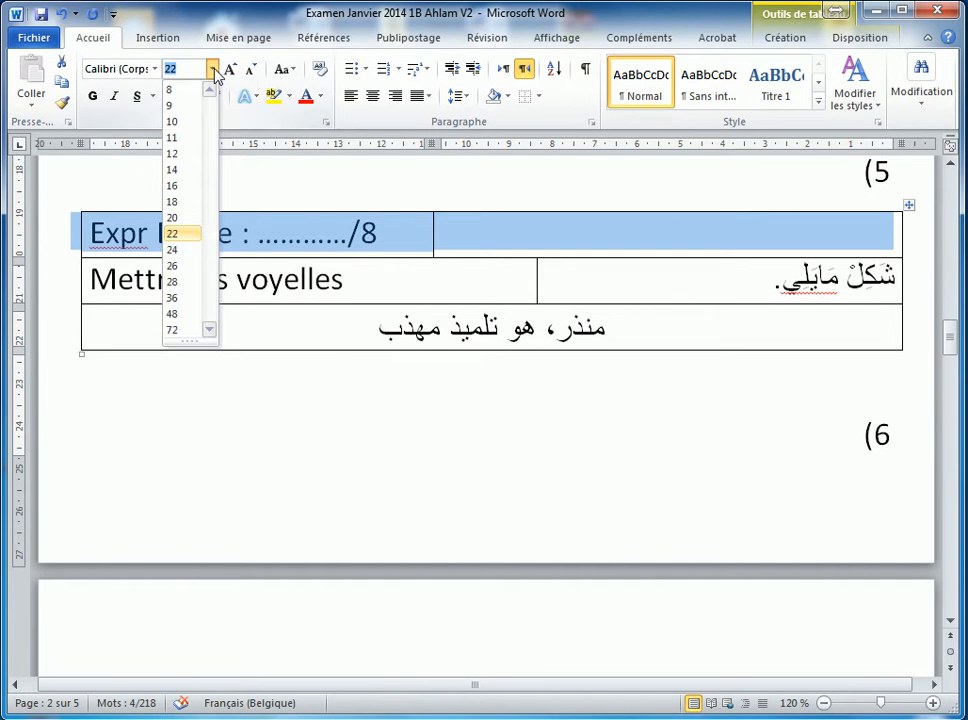
pyautogui.click(190, 155)
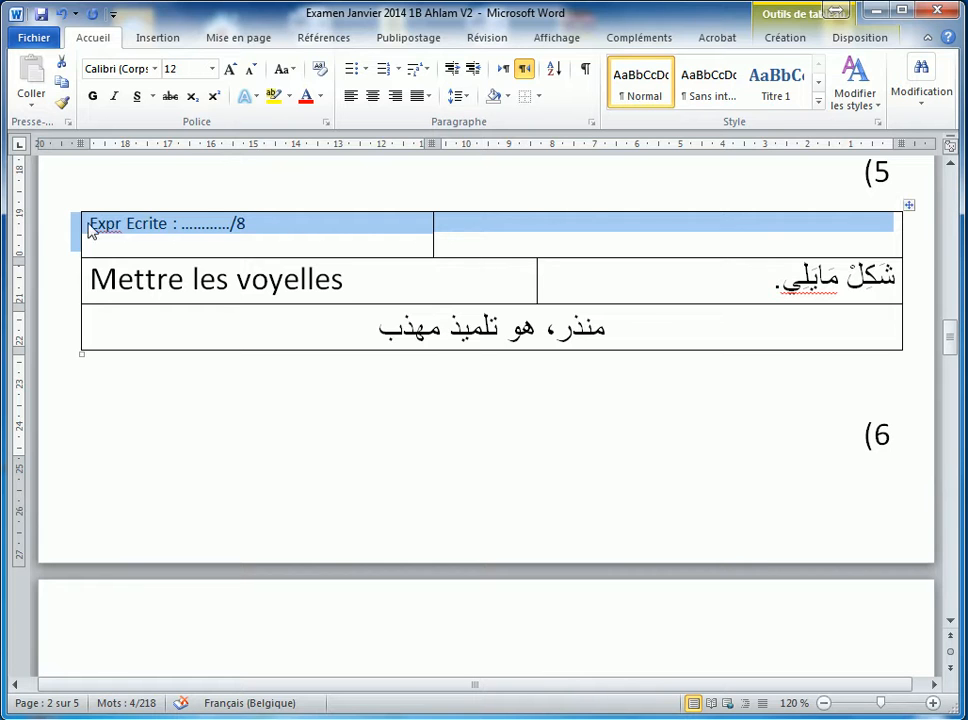
# Align the cells of the "Expr Ecrite" row vertically centred and to the left.
pyautogui.rightClick(369, 232)
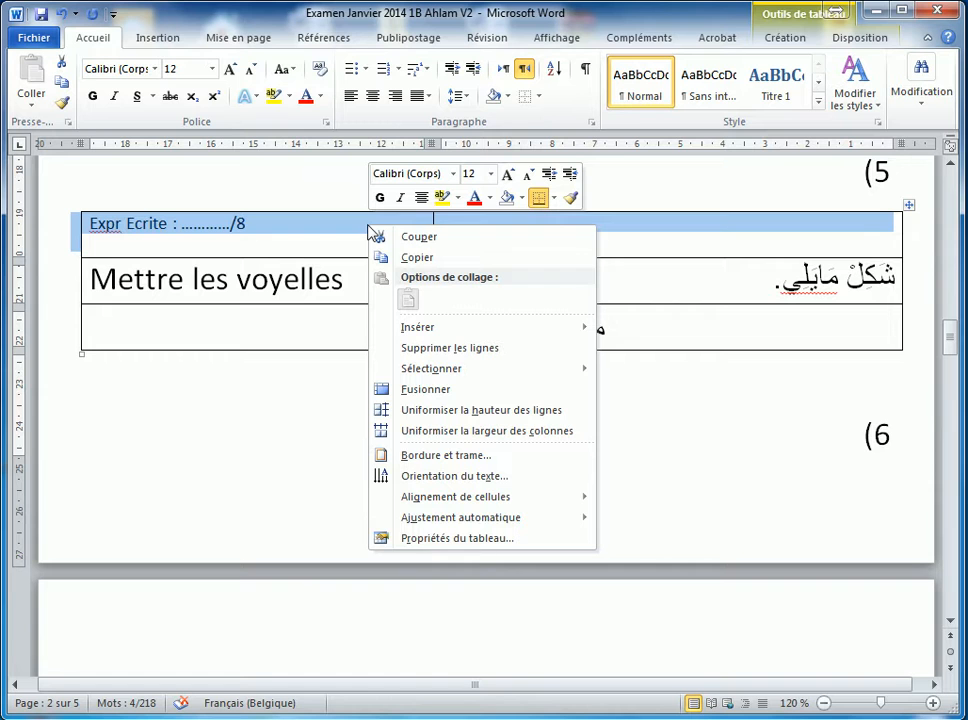
pyautogui.moveTo(428, 503)
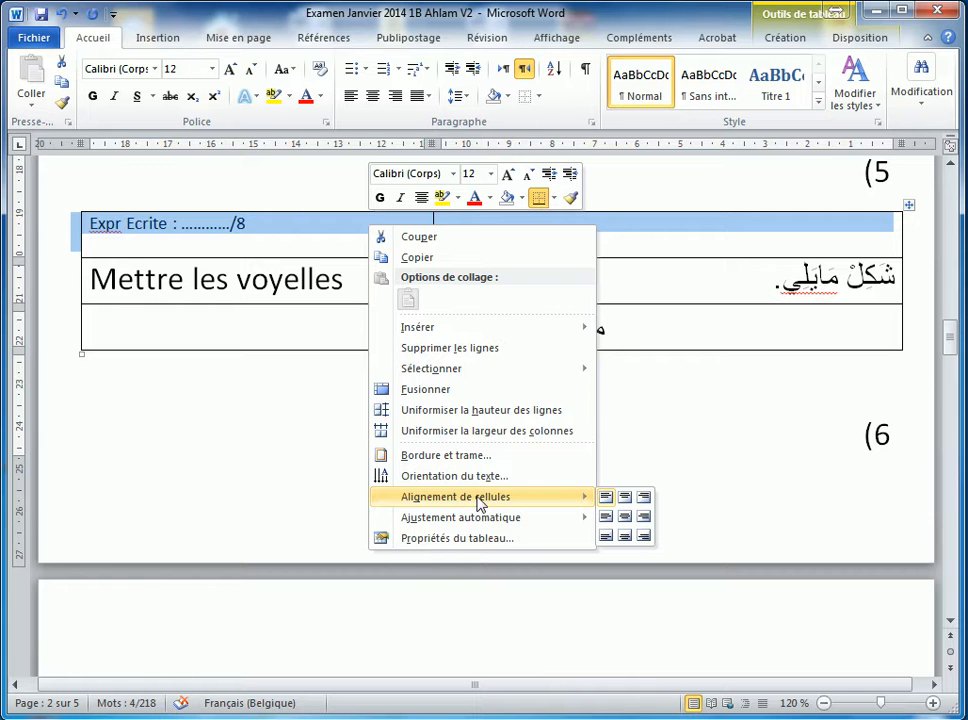
pyautogui.click(620, 516)
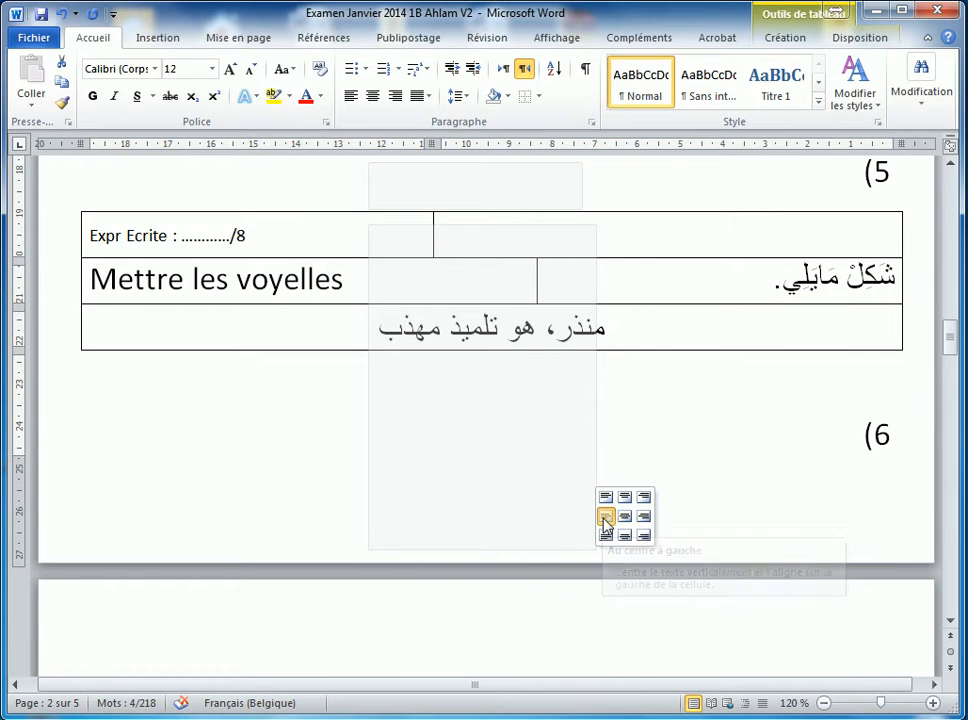
pyautogui.click(605, 516)
pyautogui.click(288, 243)
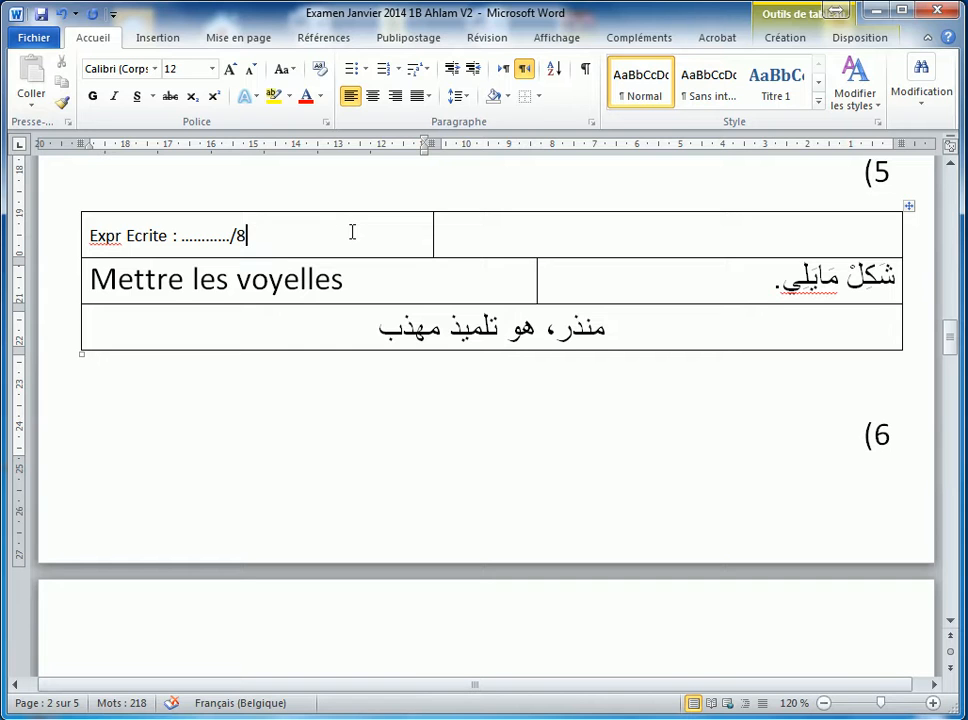
pyautogui.click(529, 240)
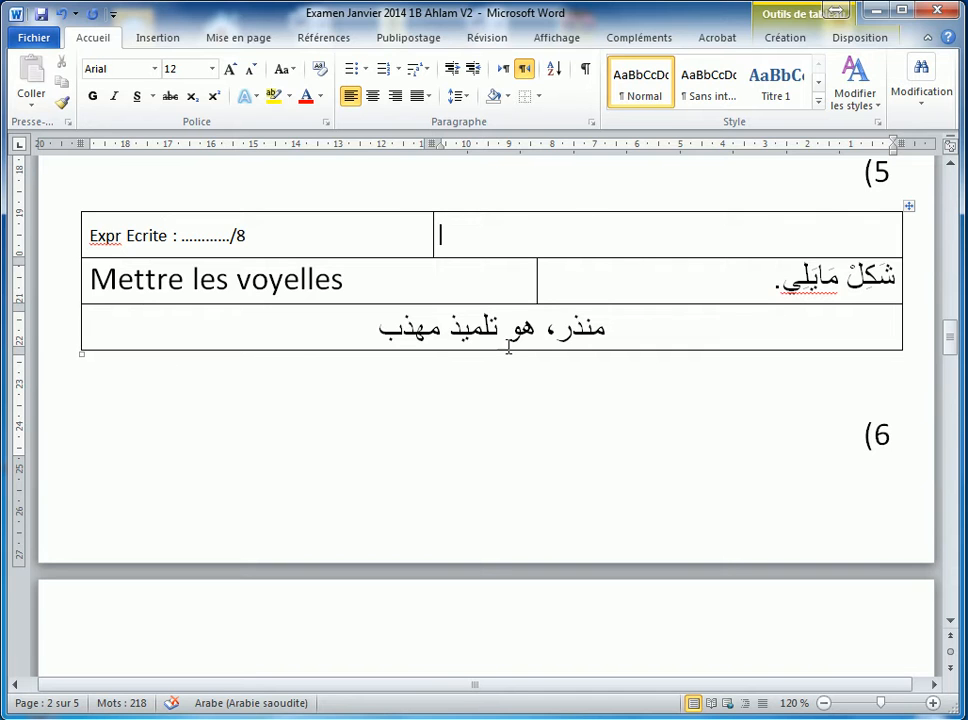
pyautogui.click(758, 434)
pyautogui.hotkey('alt', 'shift')
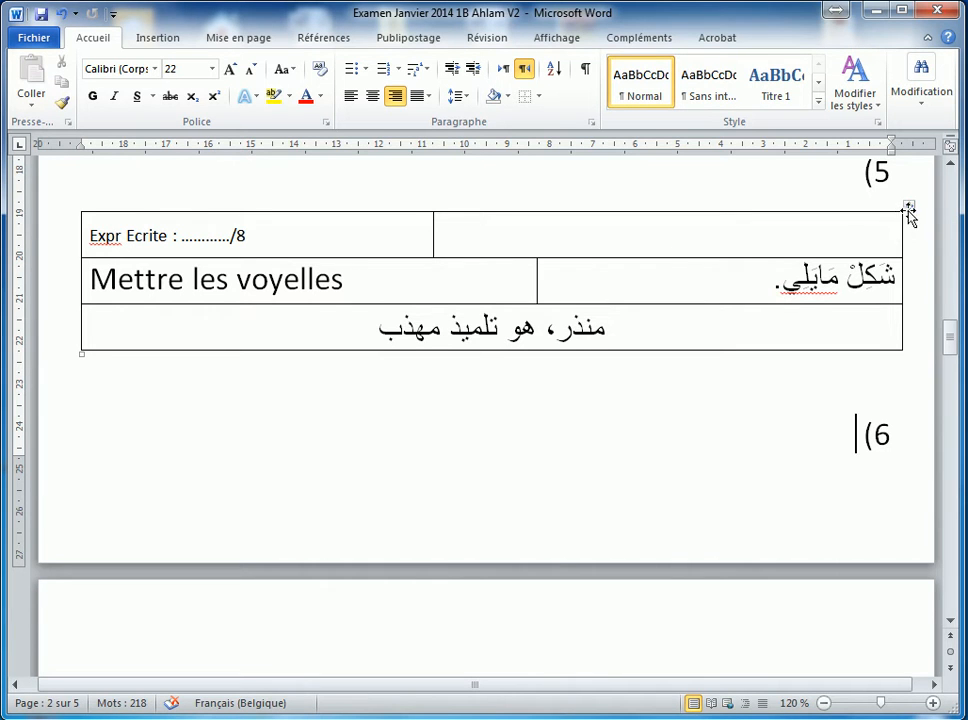
pyautogui.click(872, 392)
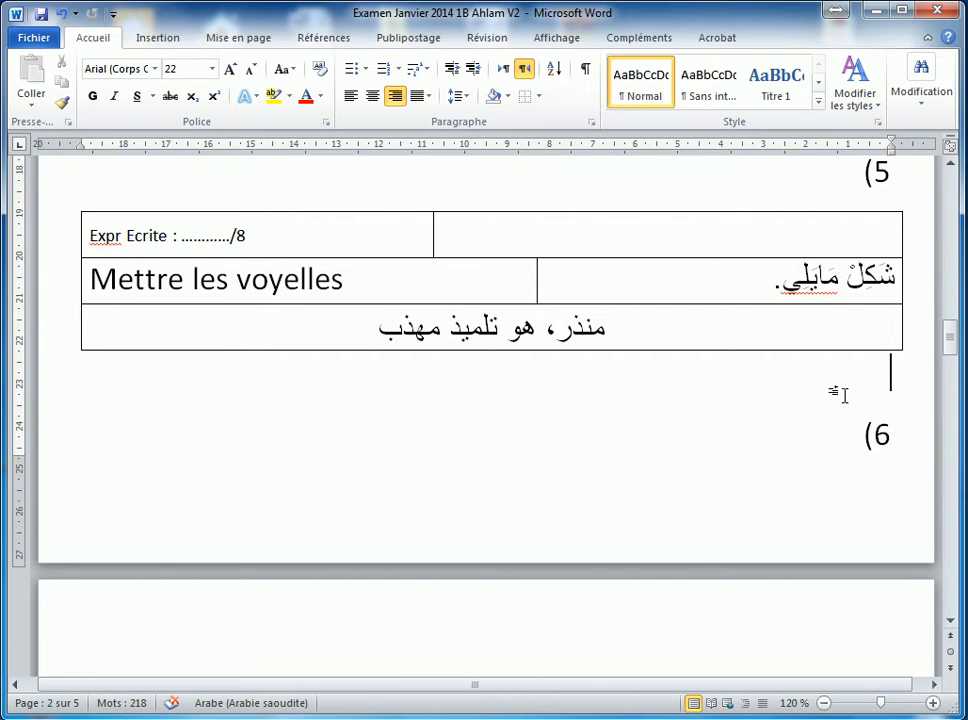
# Remove all borders from the entire exercise 5 table.
pyautogui.click(908, 207)
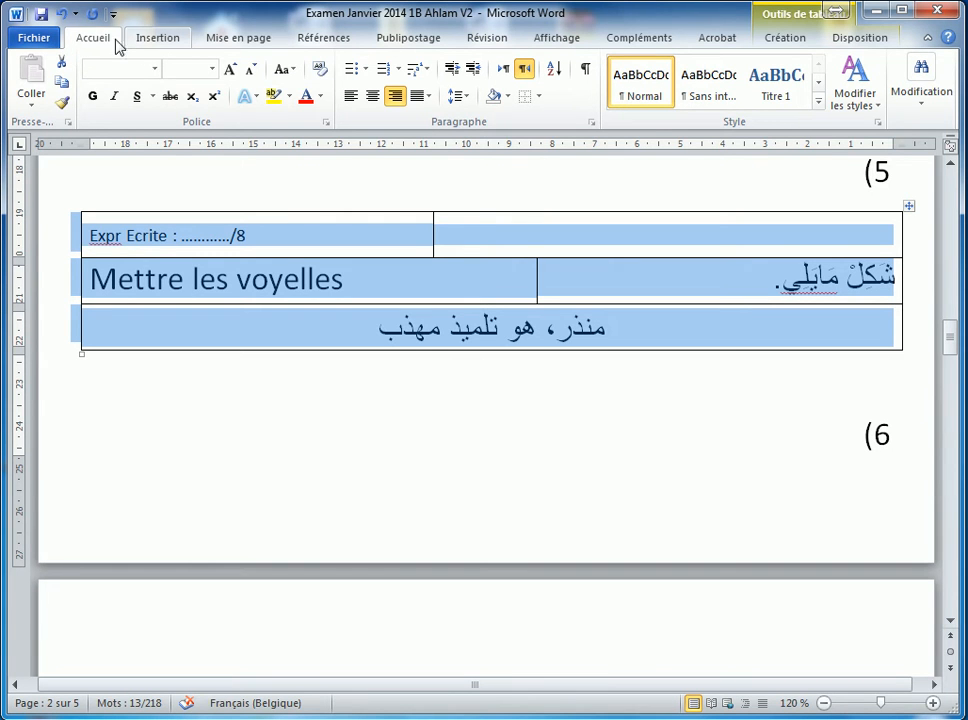
pyautogui.click(150, 40)
pyautogui.click(228, 40)
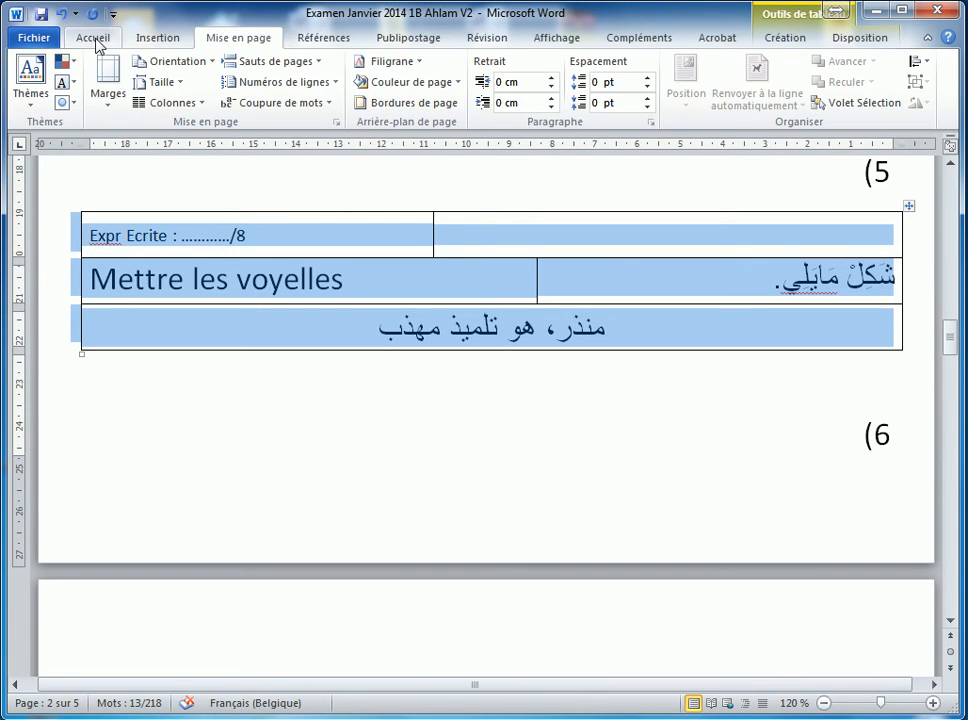
pyautogui.click(95, 39)
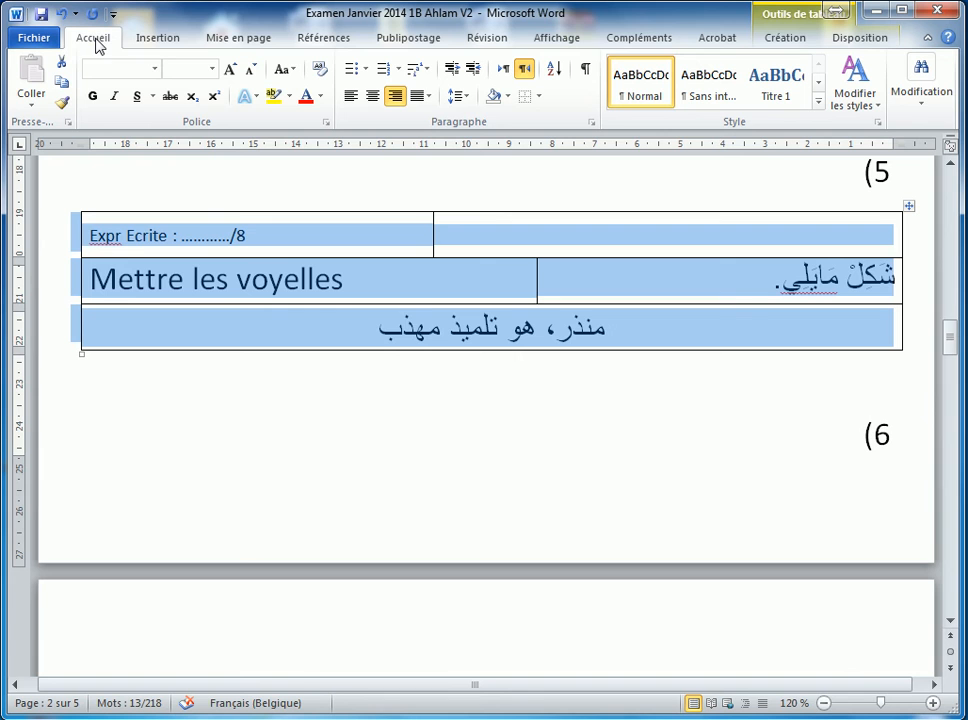
pyautogui.click(538, 98)
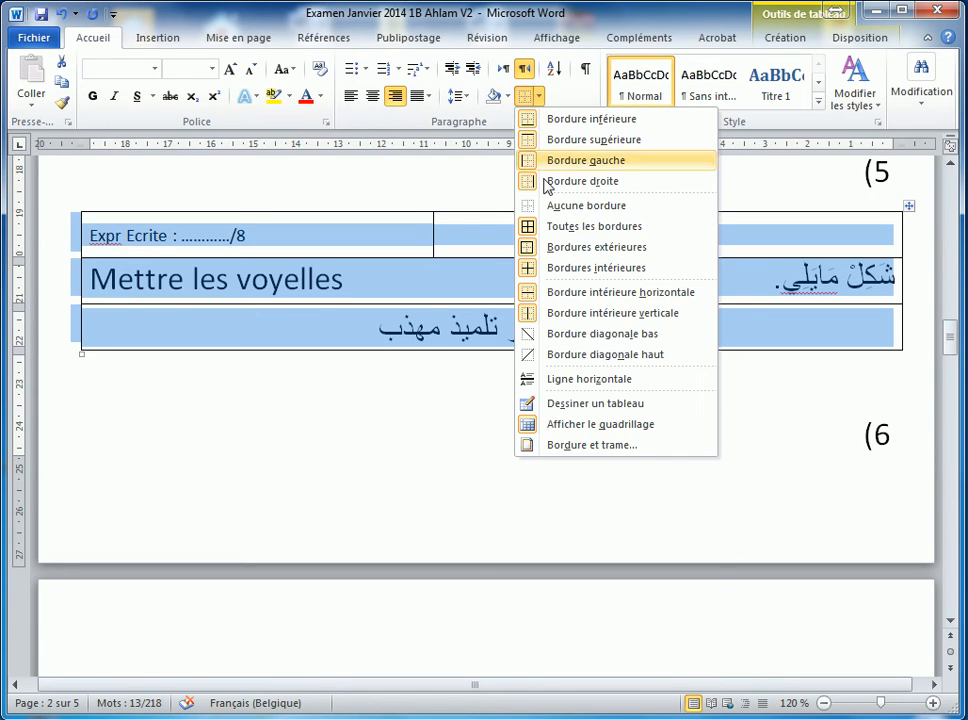
pyautogui.click(606, 206)
pyautogui.click(530, 378)
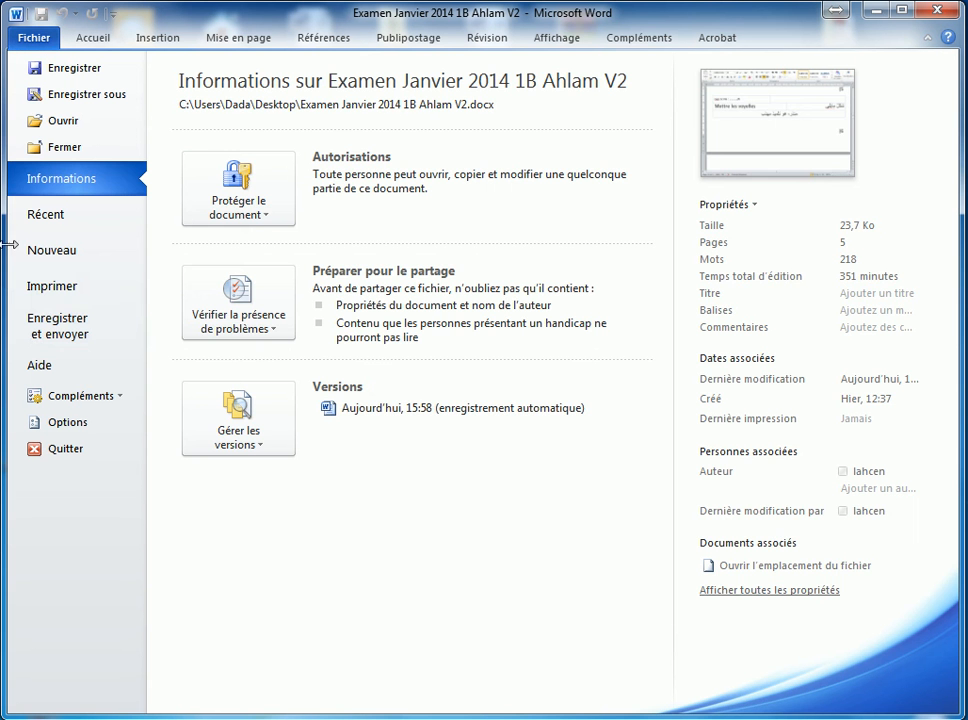
# Open the print preview and examine the borderless exercise 5 table on page 2 at 70 % zoom.
pyautogui.click(40, 287)
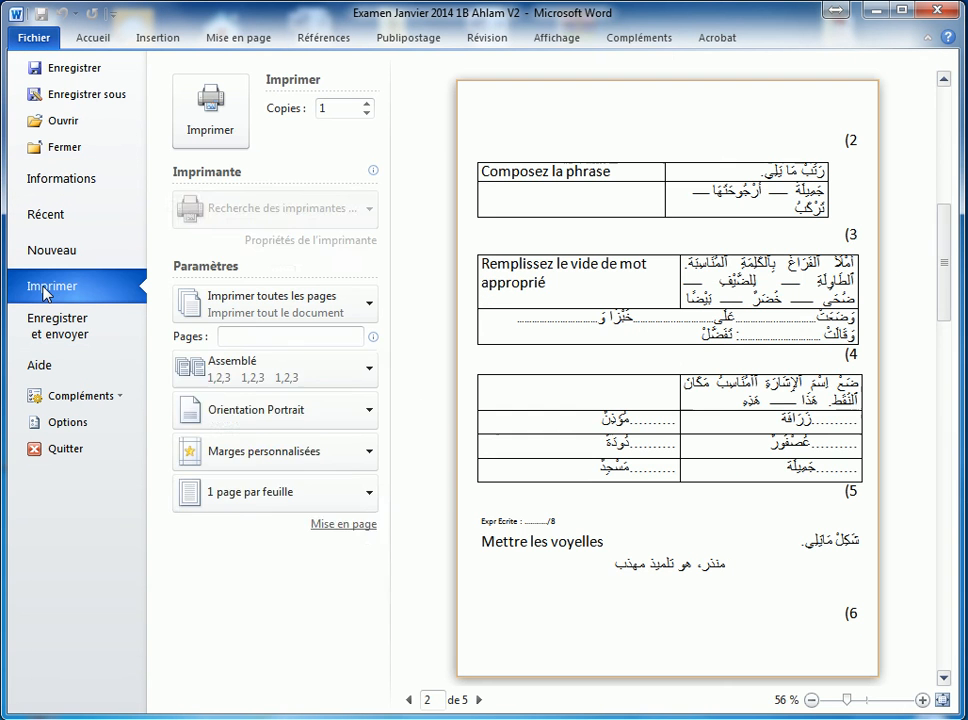
pyautogui.click(922, 700)
pyautogui.click(922, 700)
pyautogui.moveTo(942, 272); pyautogui.dragTo(936, 359)
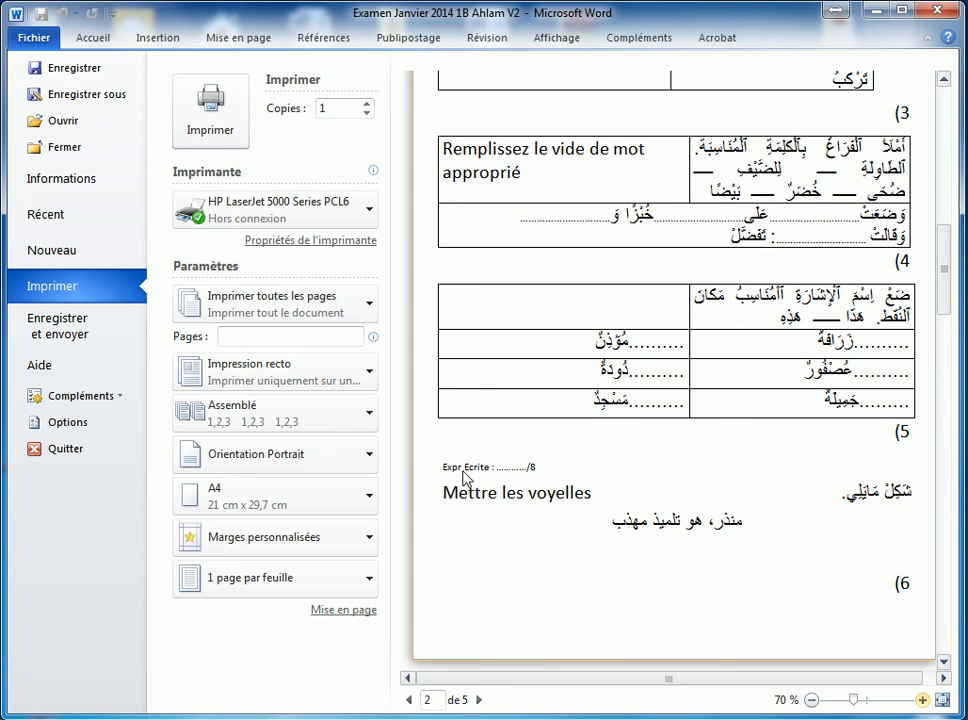